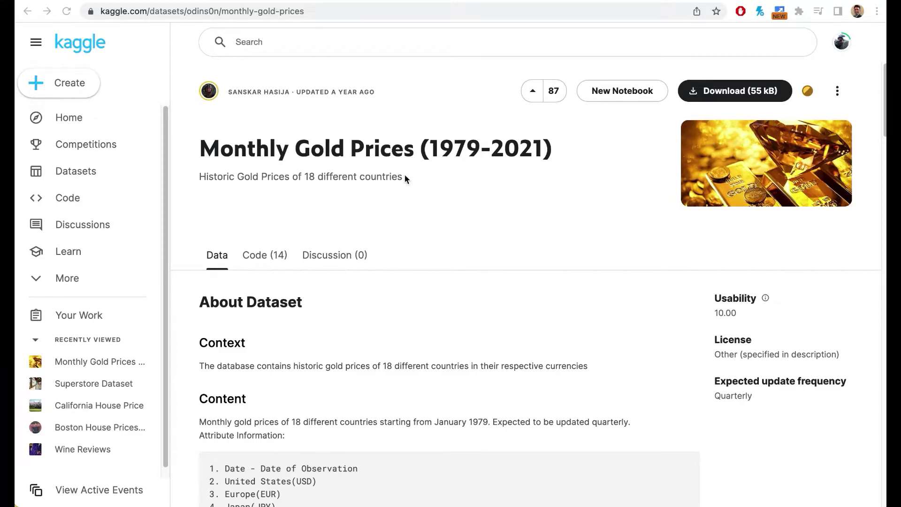
Download Kaggle's Monthly Gold Prices (1979-2021) dataset and save it as archive (12).zip
scroll(489, 235, "down", 3)
scroll(490, 236, "up", 3)
left_click(717, 93)
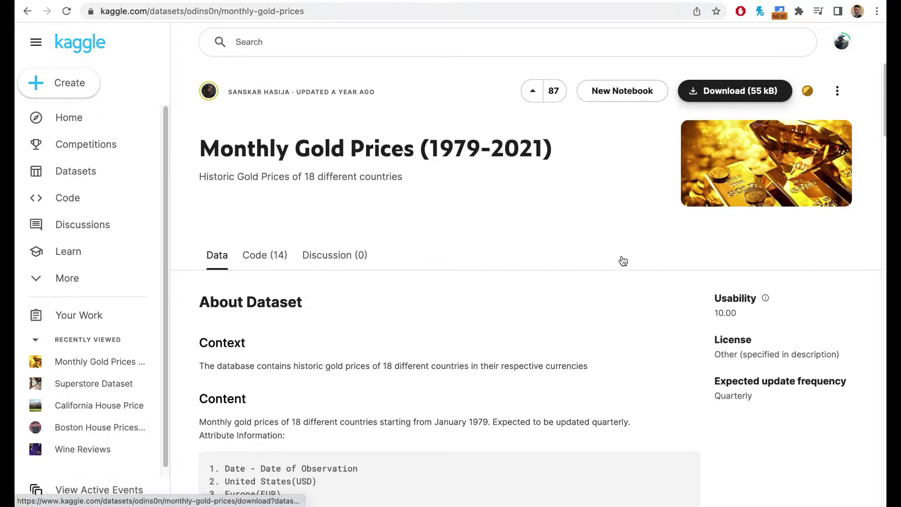
left_click(675, 360)
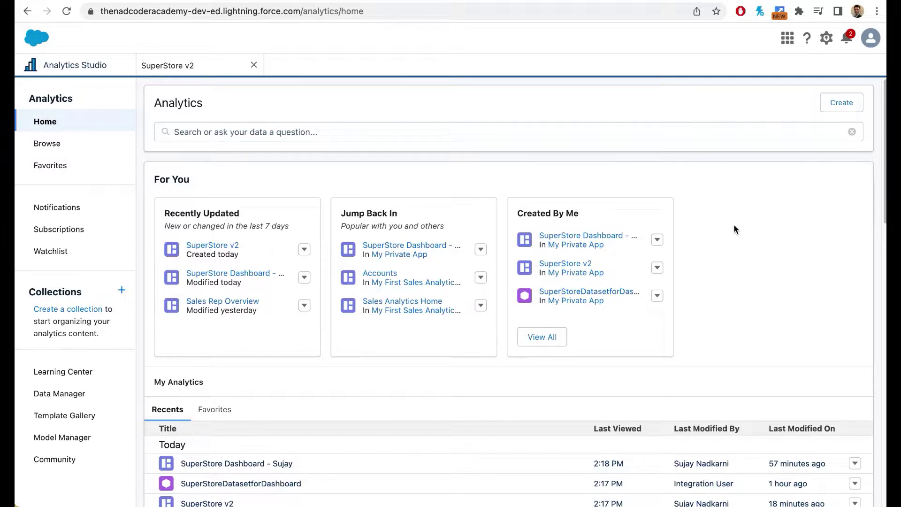
Upload 1990-2021.csv as a new CSV dataset named 1990-2021 in My Private App
left_click(833, 104)
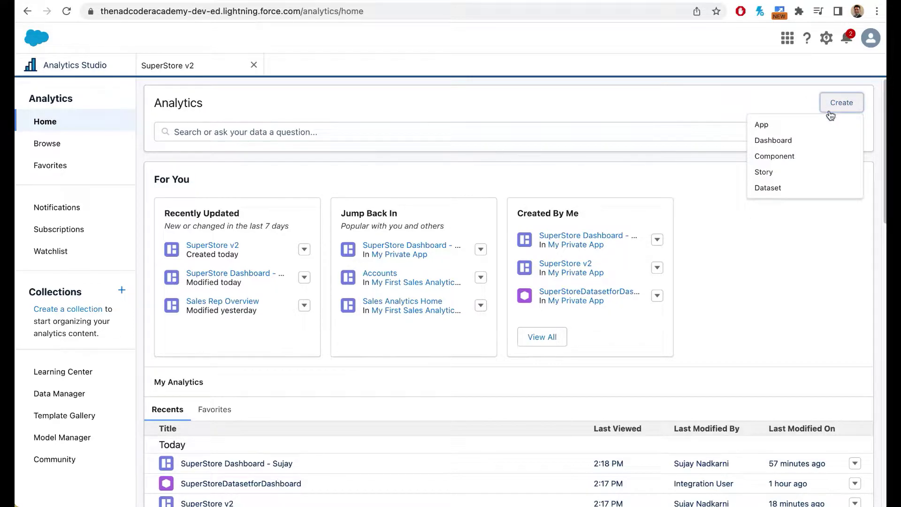
left_click(788, 190)
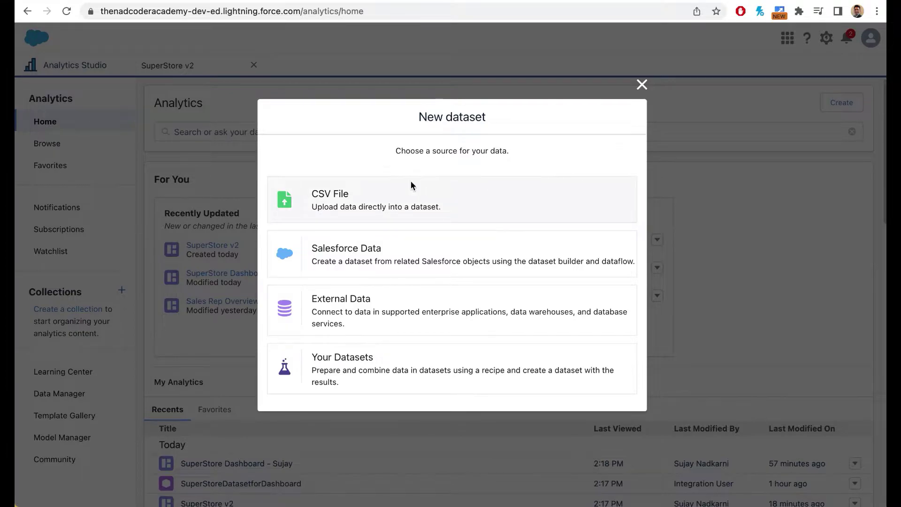
left_click(411, 186)
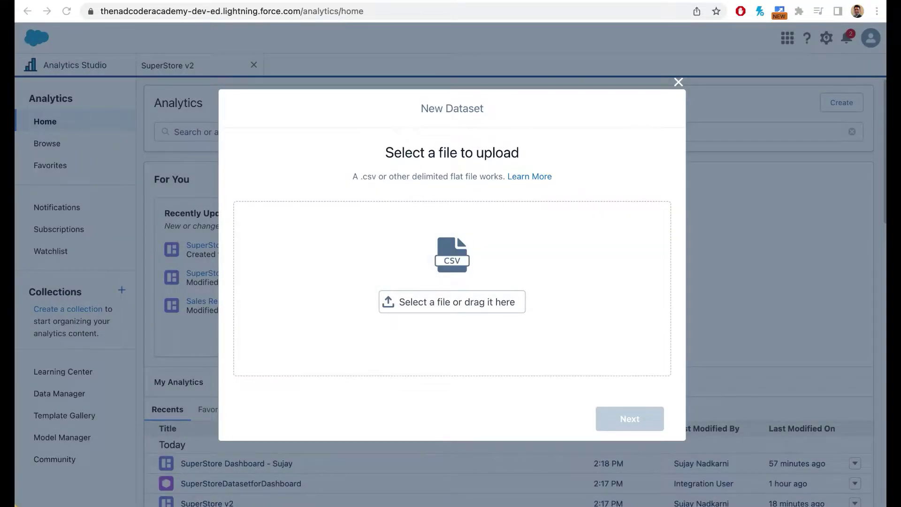
left_click_drag(716, 234, 487, 293)
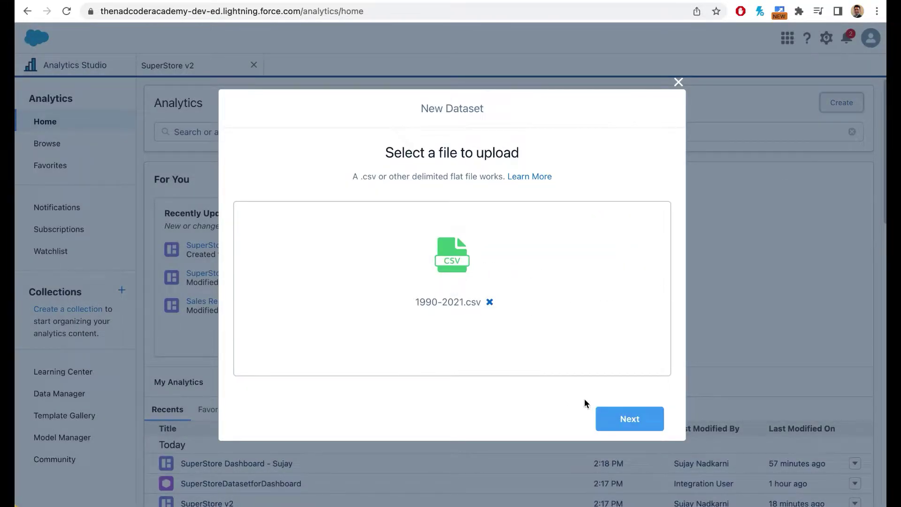
left_click(613, 420)
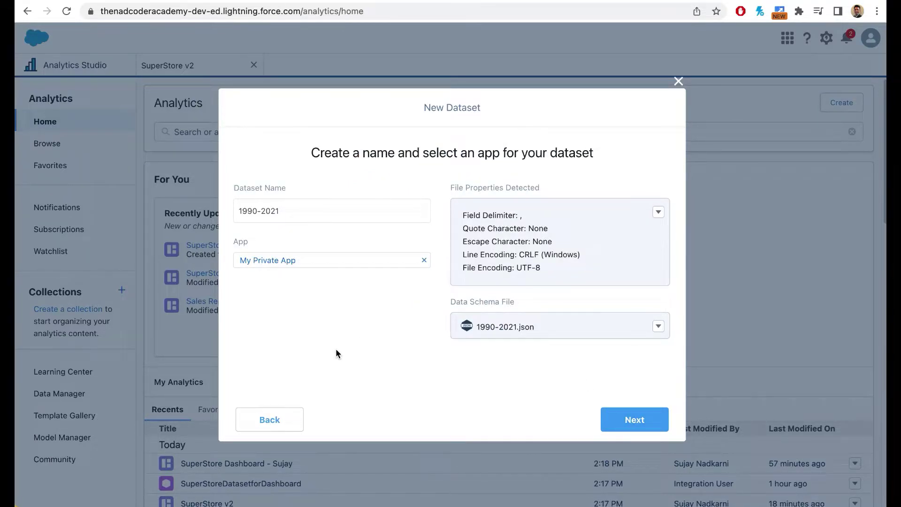
left_click(650, 419)
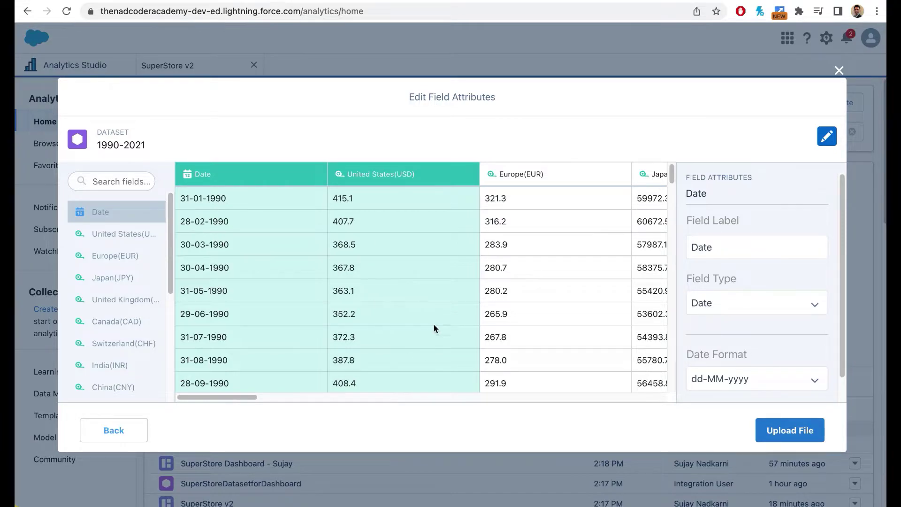
Review the 1990-2021 field attributes, then upload the file to create the dataset
scroll(428, 250, "down", 7)
scroll(428, 249, "up", 7)
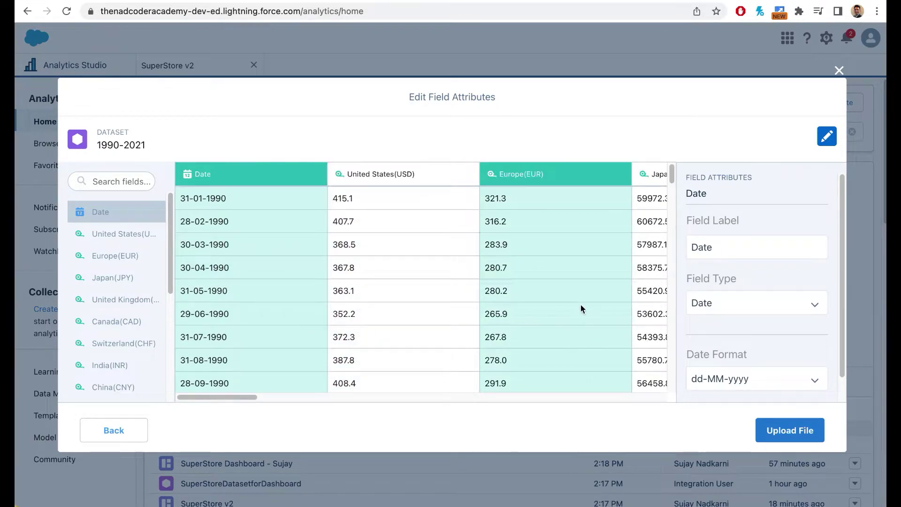
left_click(793, 434)
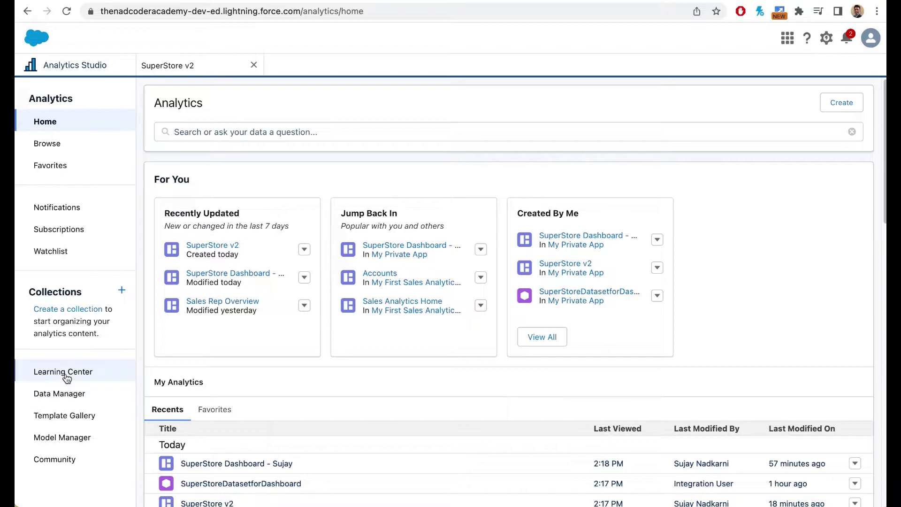
Start a new recipe with the 1990-2021 dataset as input and add a Transform node after it
left_click(71, 399)
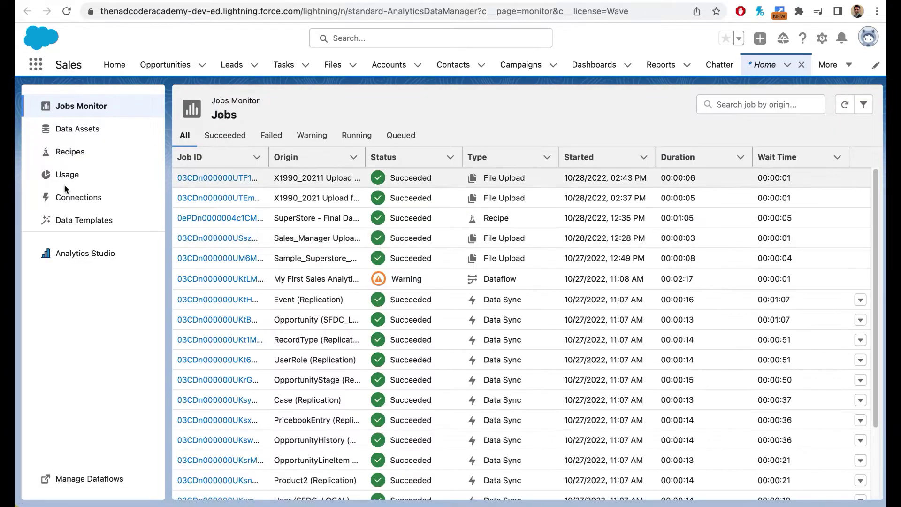
left_click(62, 135)
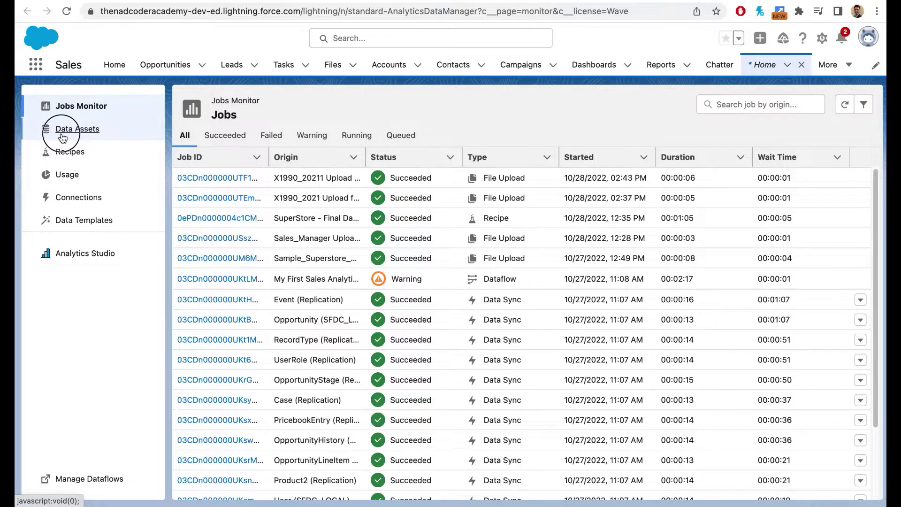
left_click(64, 152)
left_click(824, 107)
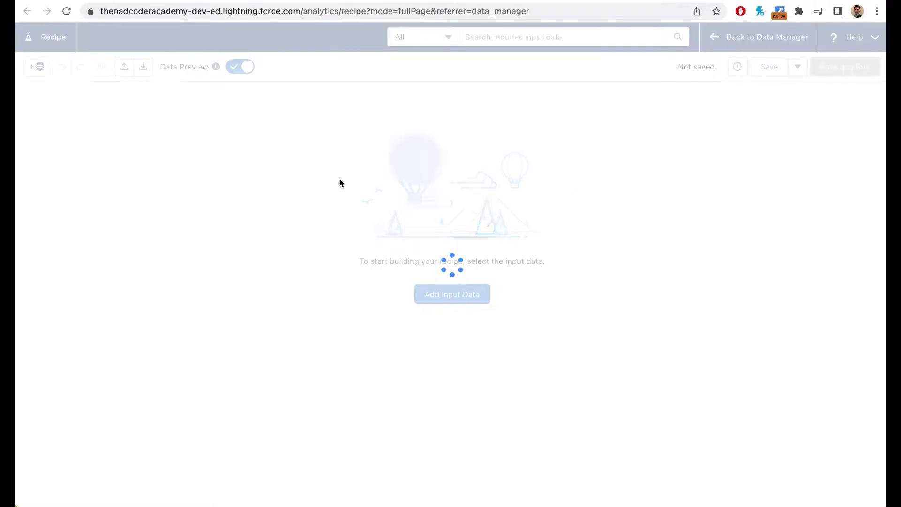
left_click(486, 299)
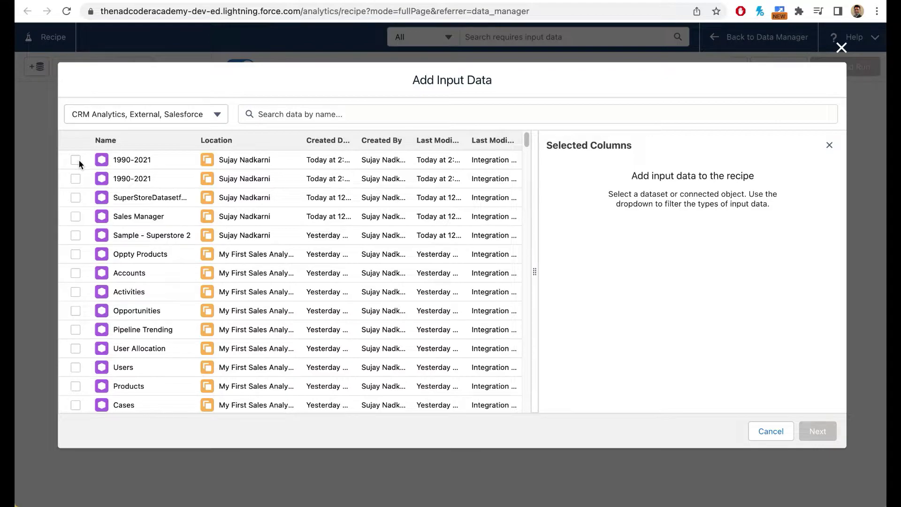
left_click(75, 160)
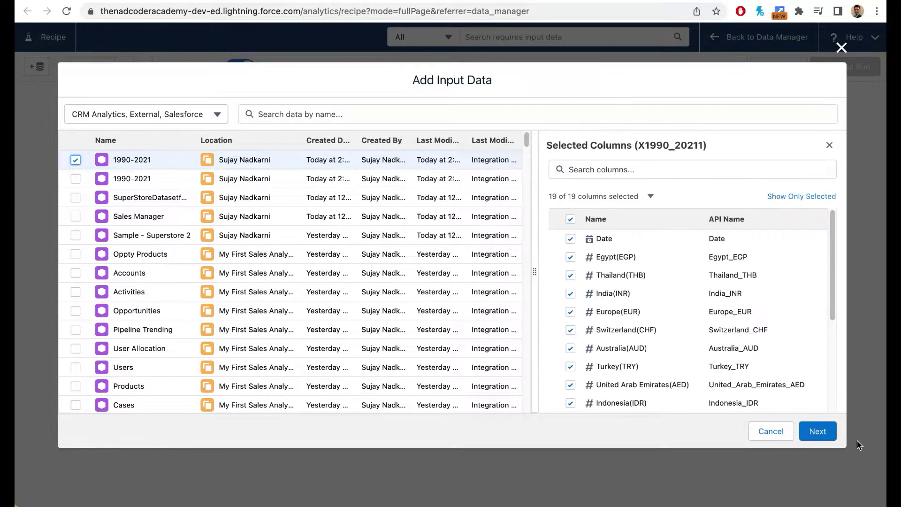
left_click(819, 431)
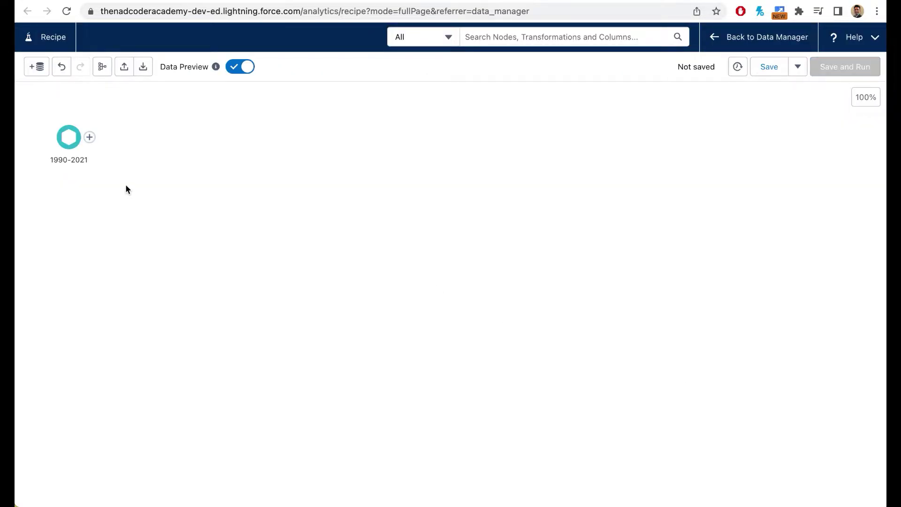
left_click(90, 138)
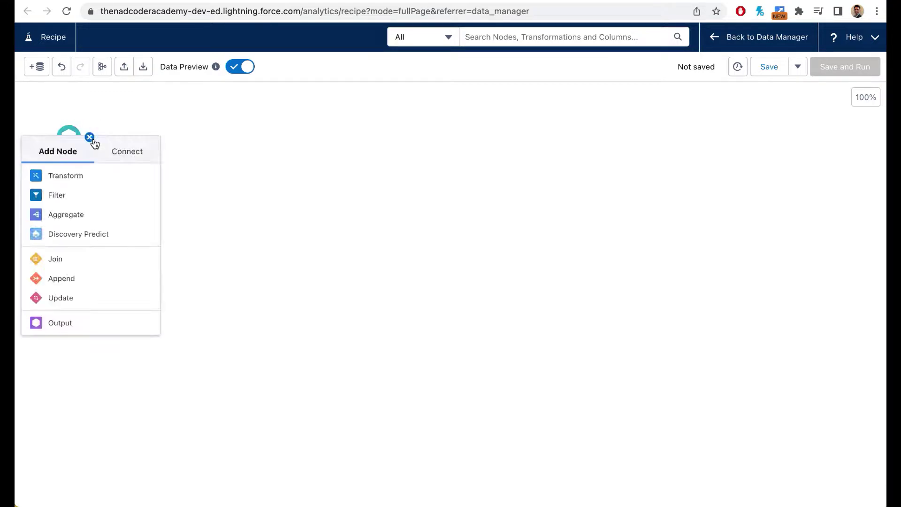
left_click(82, 178)
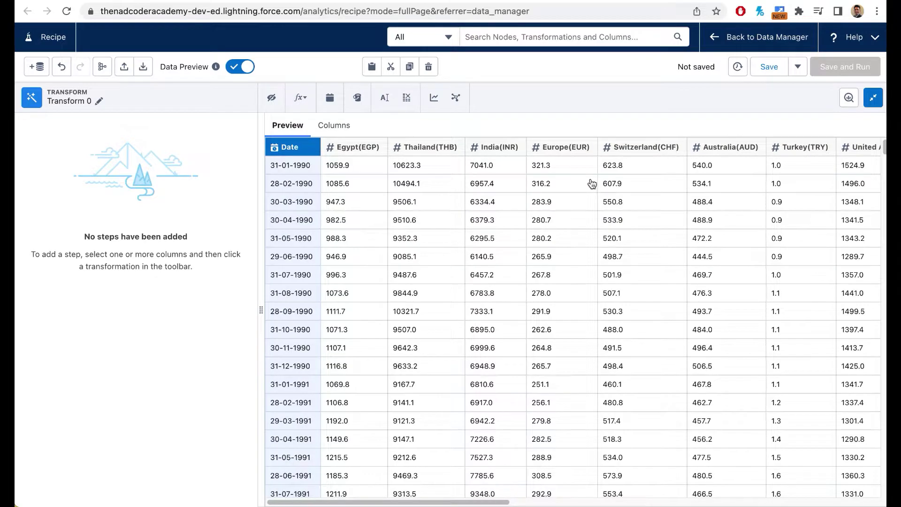
Start a Time Series Forecasting transform forecasting Sum of United States(USD)
left_click(436, 100)
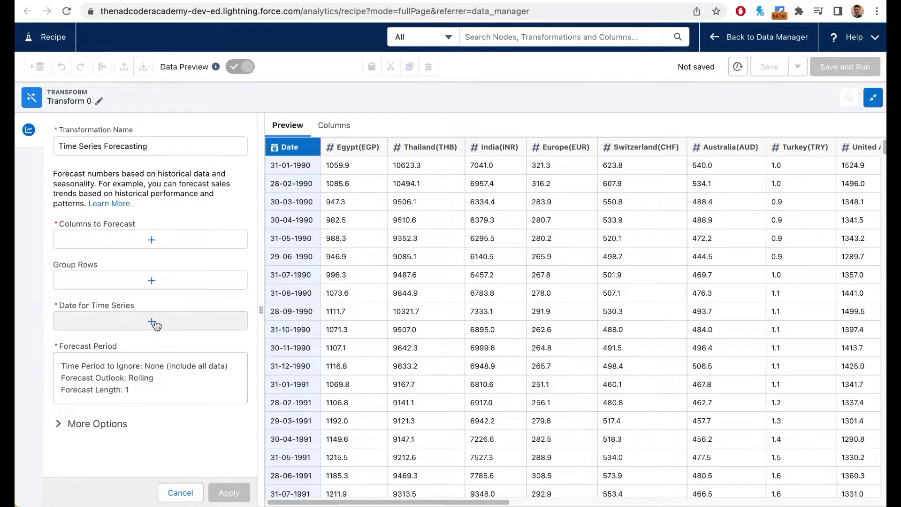
left_click(162, 245)
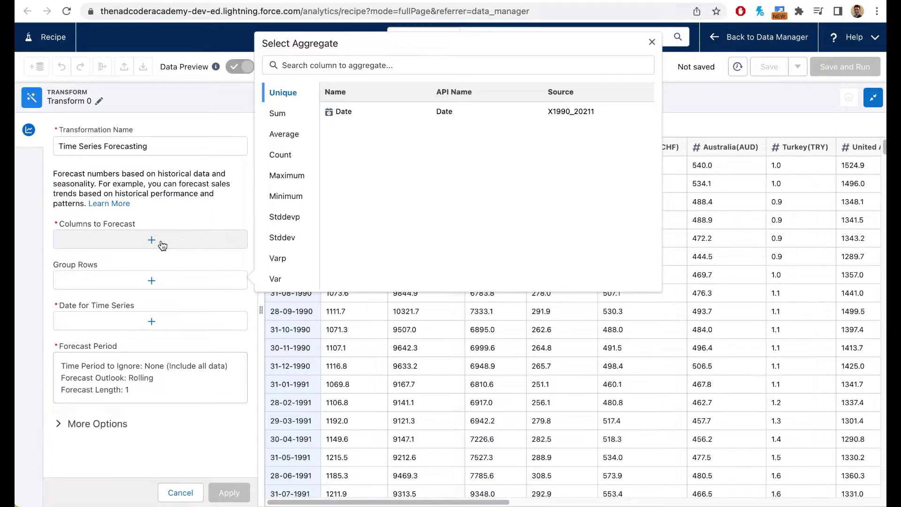
left_click(276, 115)
left_click(345, 57)
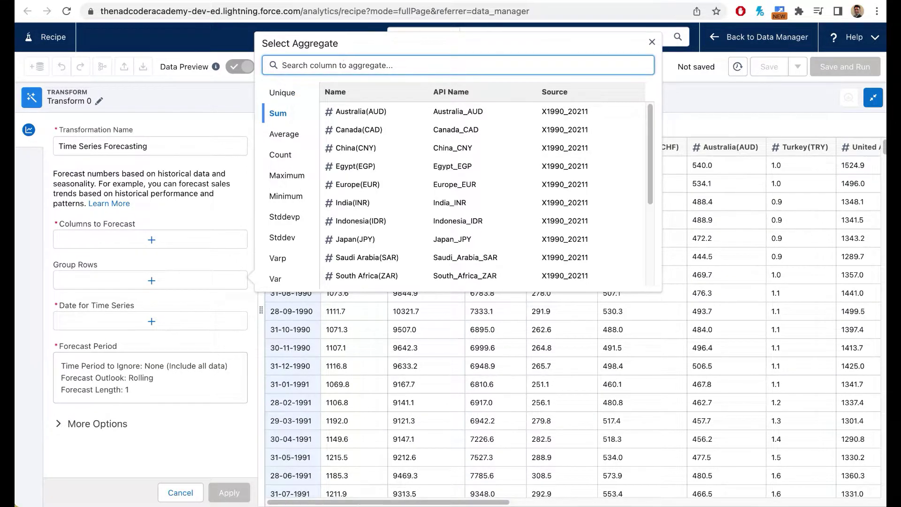
type("usd")
left_click(389, 113)
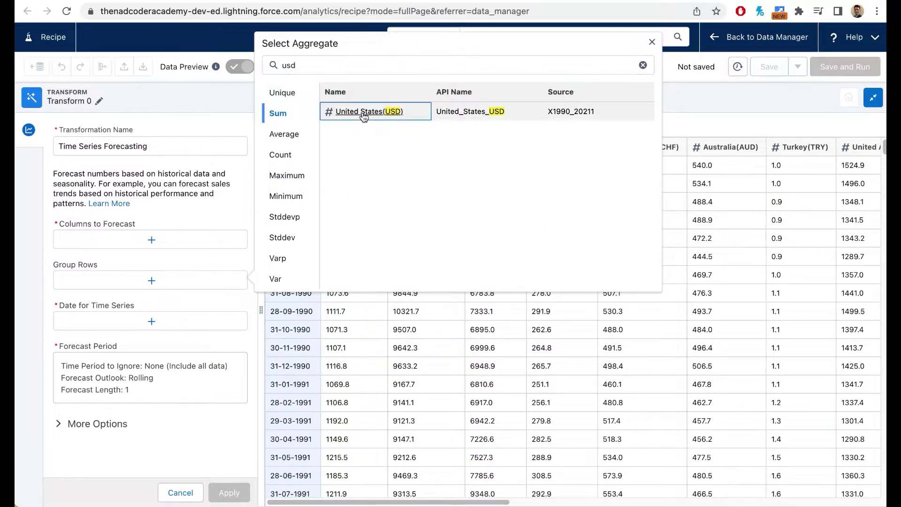
left_click(388, 113)
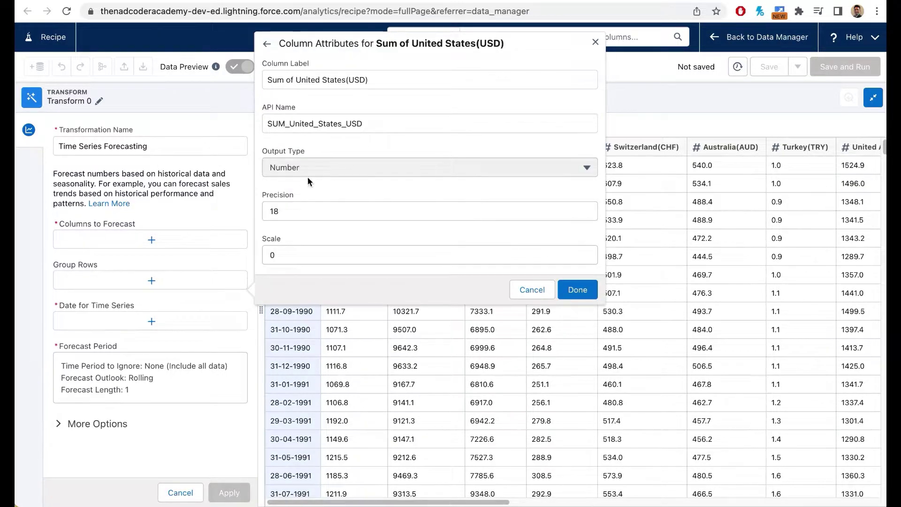
left_click(578, 290)
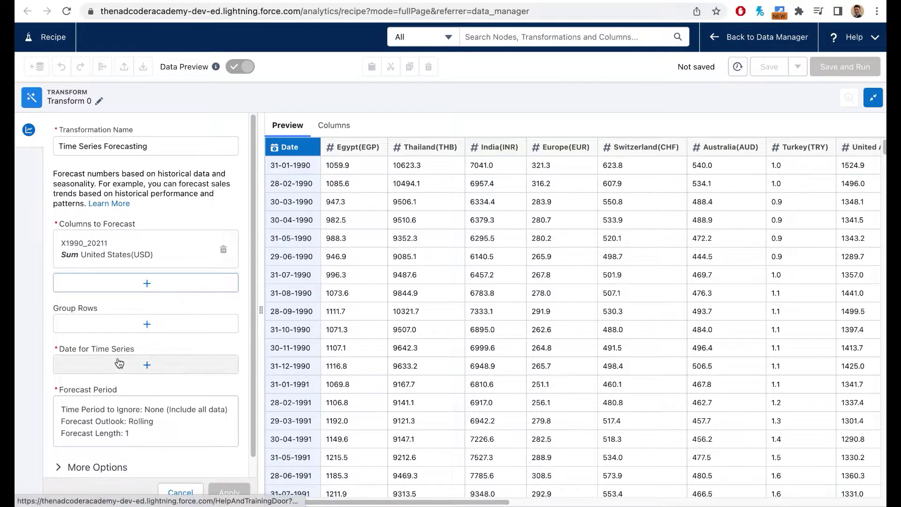
Use the Date column as the time series, grouped by Year-Month
scroll(88, 377, "down", 1)
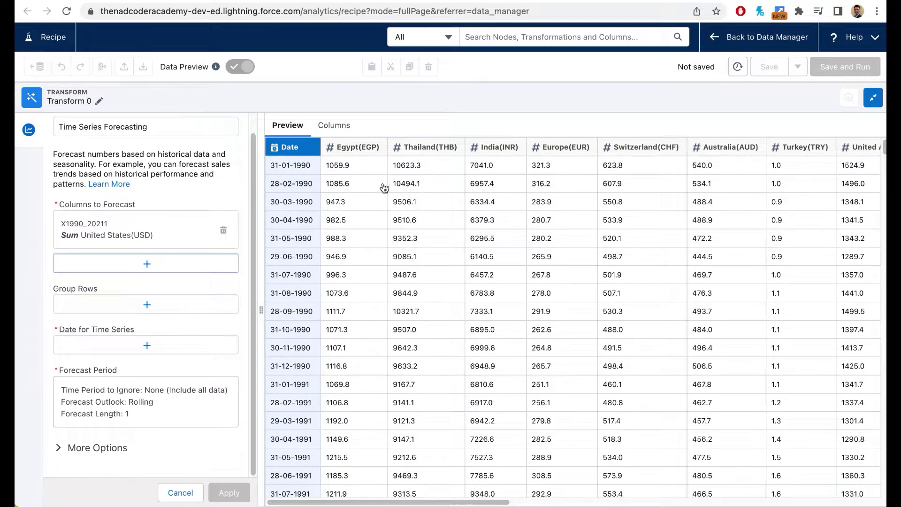
left_click(148, 347)
left_click(275, 179)
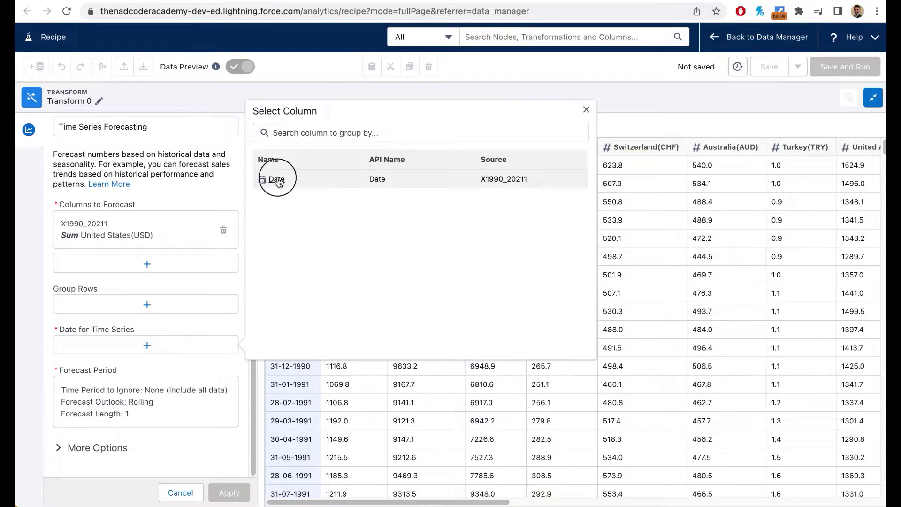
left_click(308, 173)
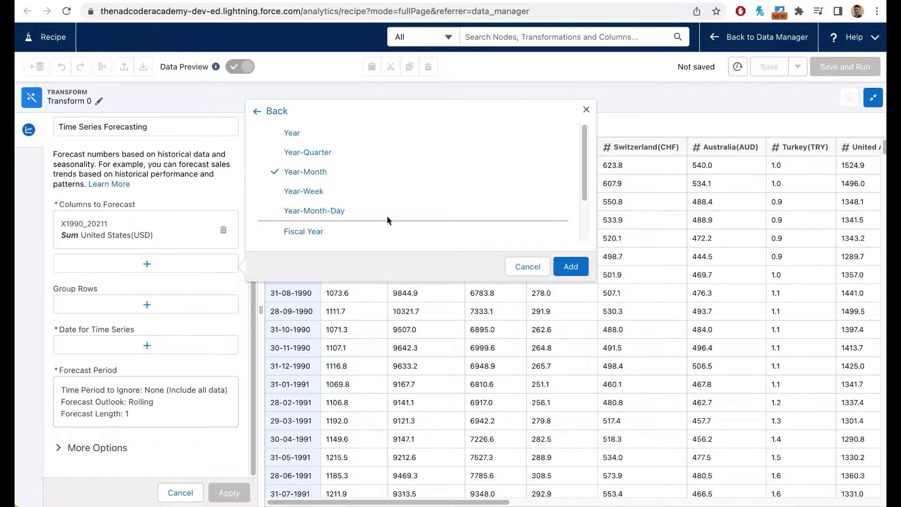
left_click(570, 266)
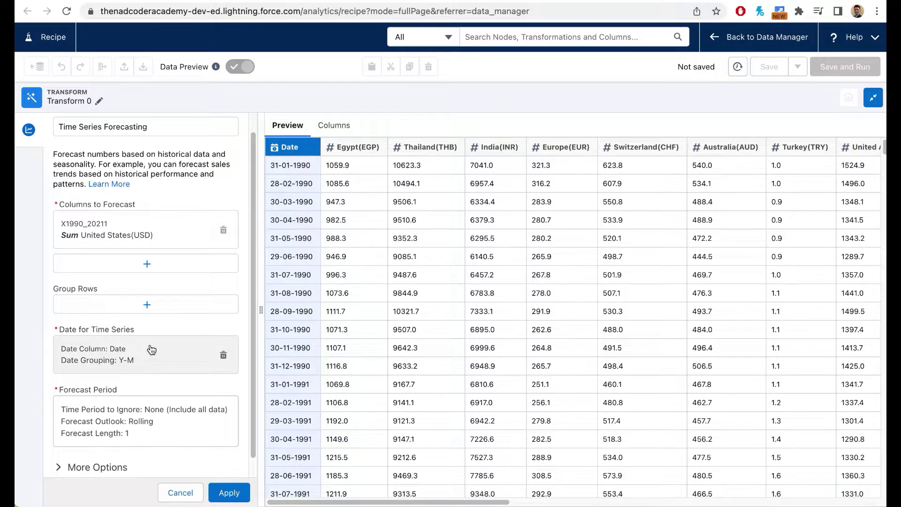
Set seasonality to Auto and forecast length to 4, then apply the transform
scroll(99, 371, "down", 1)
left_click(80, 449)
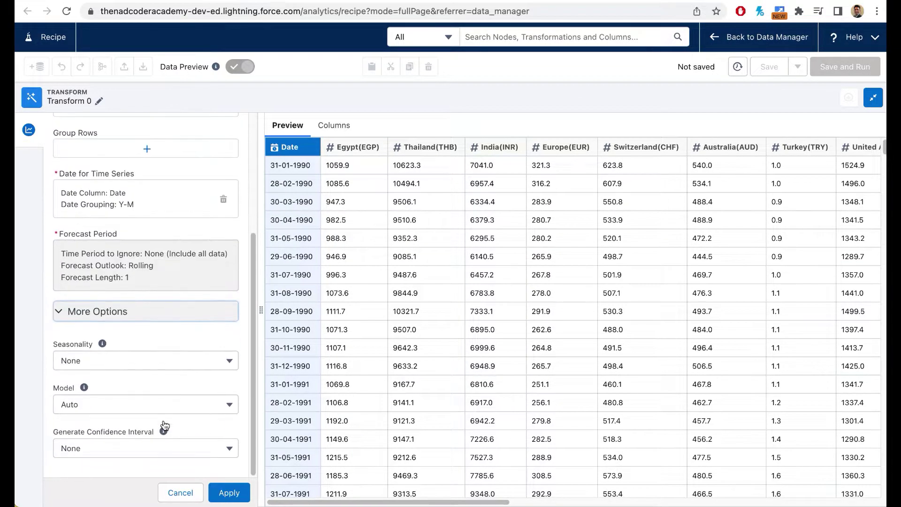
left_click(140, 359)
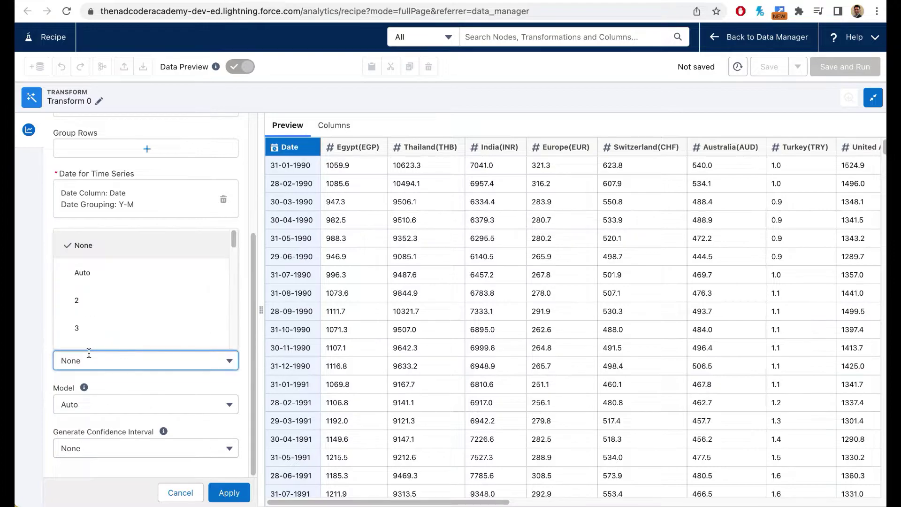
left_click(88, 276)
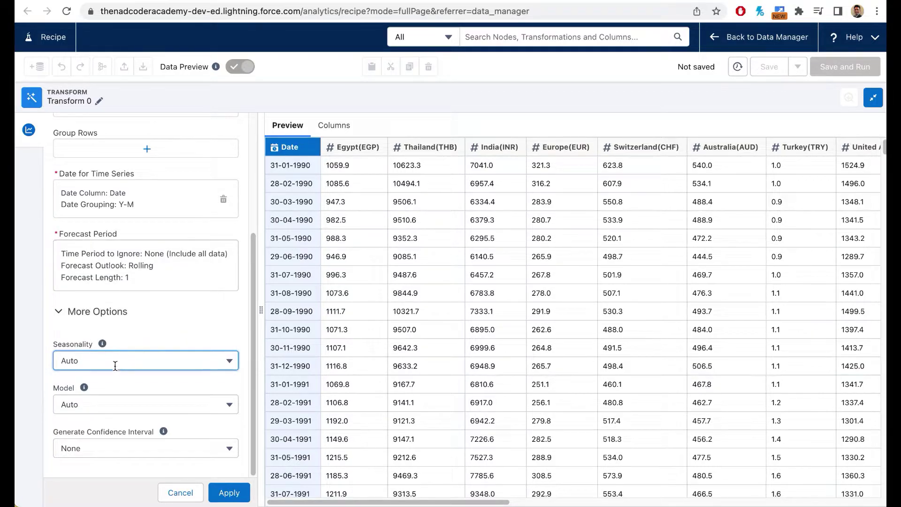
left_click(141, 258)
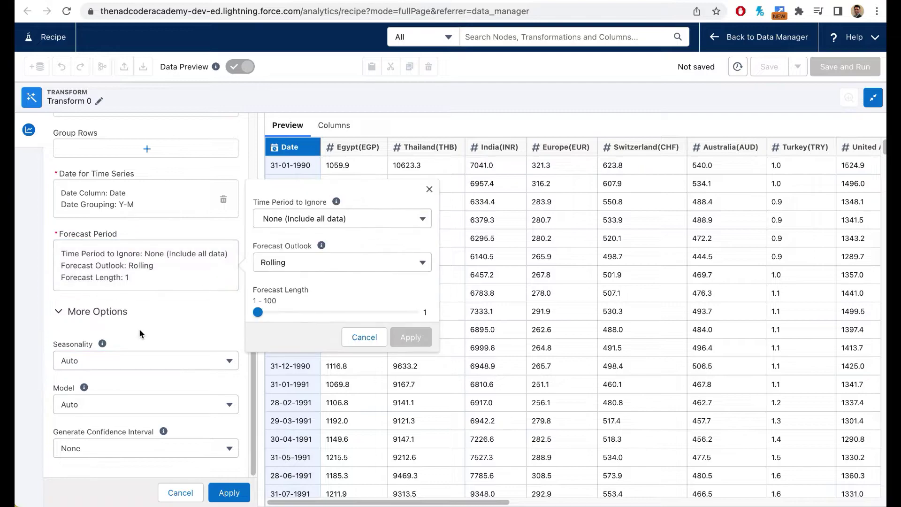
left_click_drag(259, 313, 263, 317)
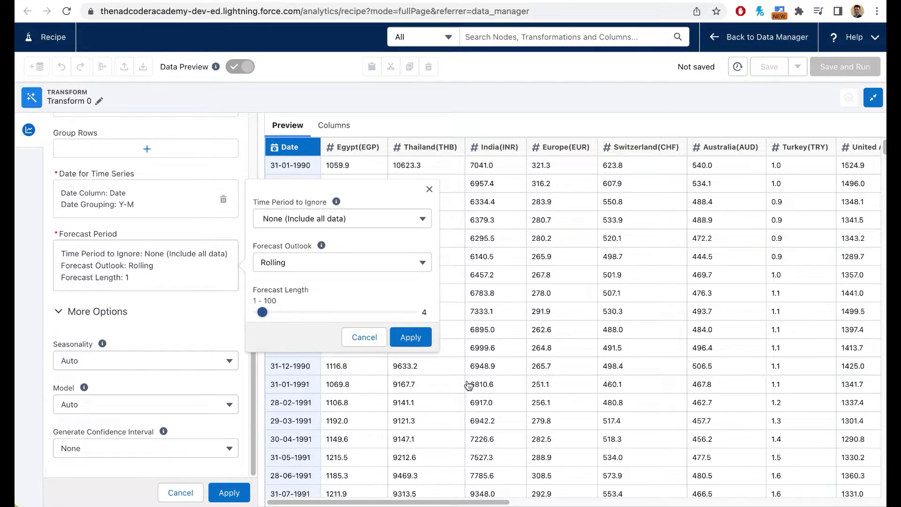
left_click(412, 337)
left_click(228, 492)
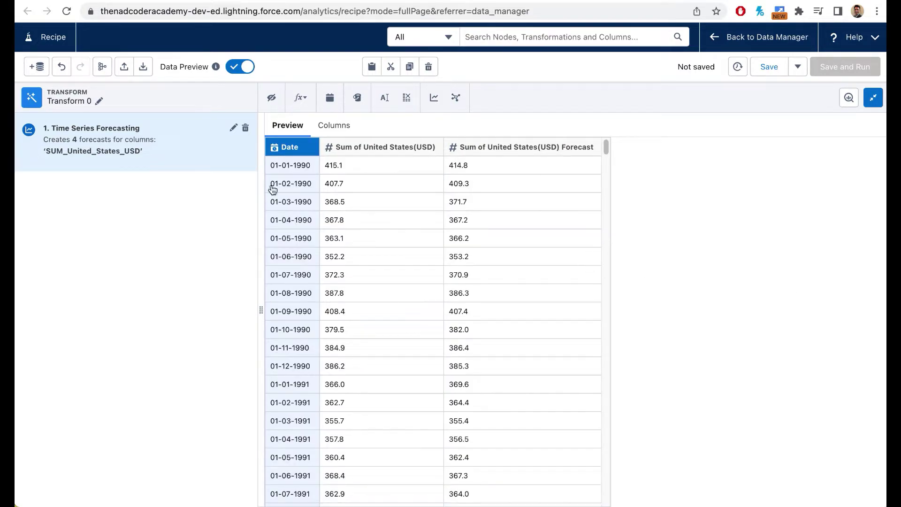
Scroll the preview to check Sum of United States(USD) Forecast values through November 2021
scroll(510, 332, "down", 6)
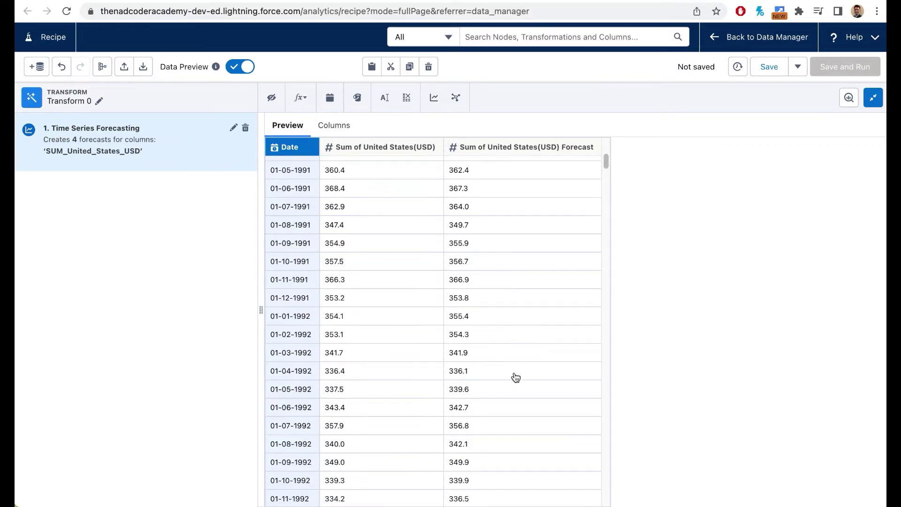
scroll(516, 377, "down", 5)
scroll(521, 396, "down", 7)
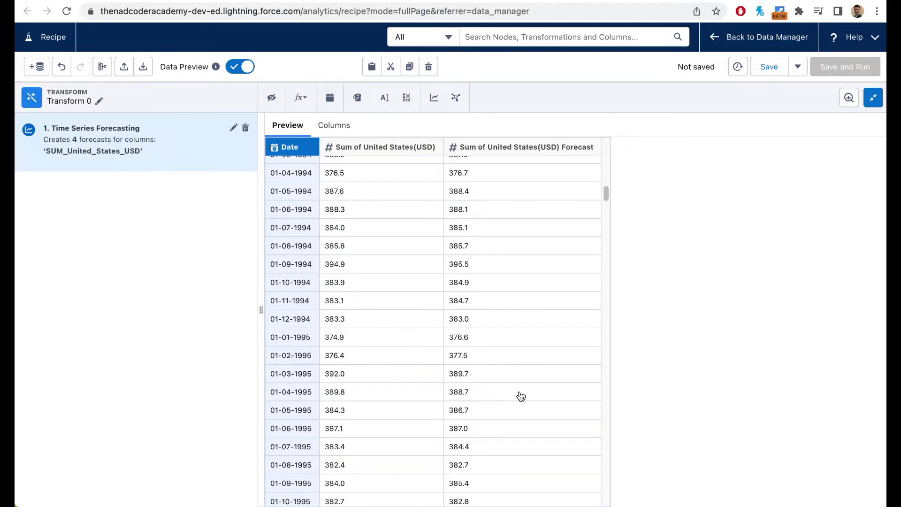
scroll(521, 396, "down", 11)
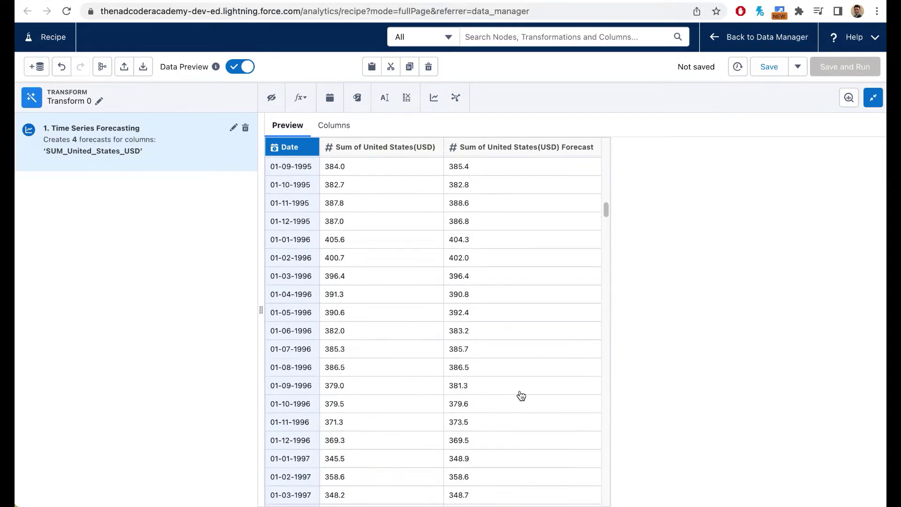
scroll(521, 397, "down", 20)
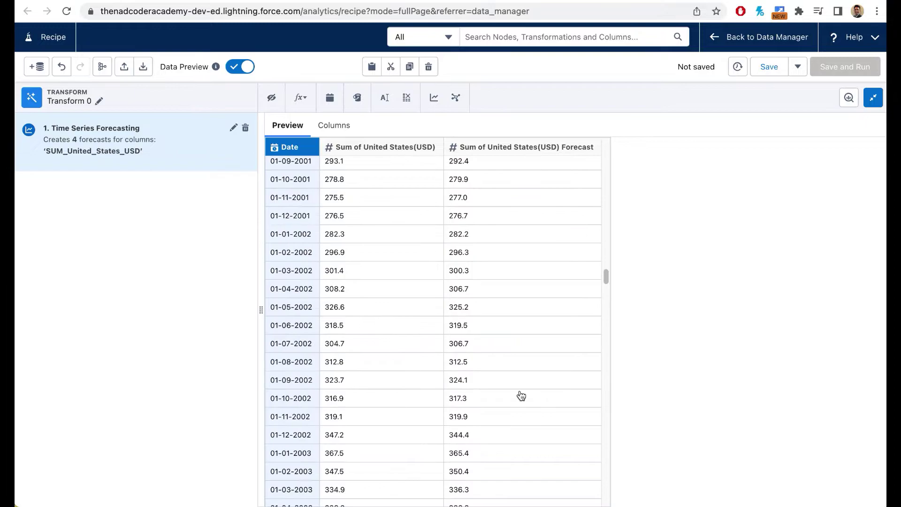
scroll(521, 397, "down", 20)
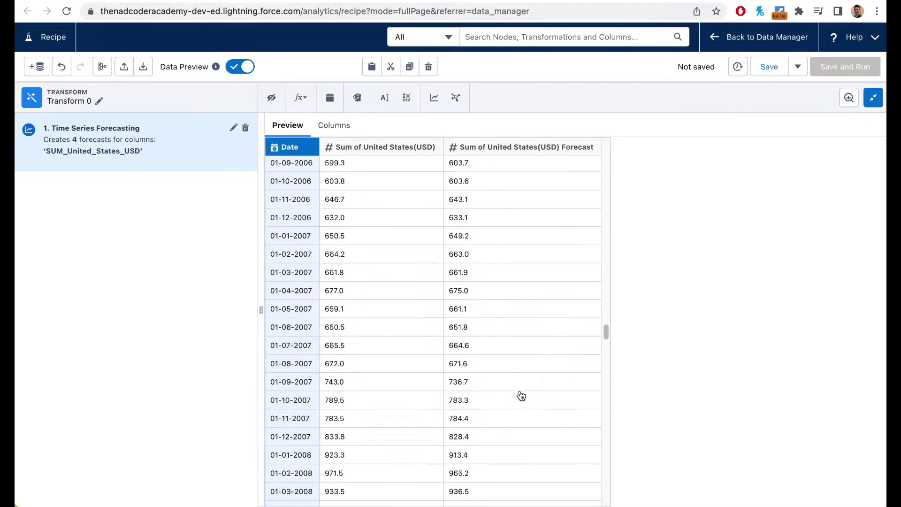
scroll(521, 396, "down", 3)
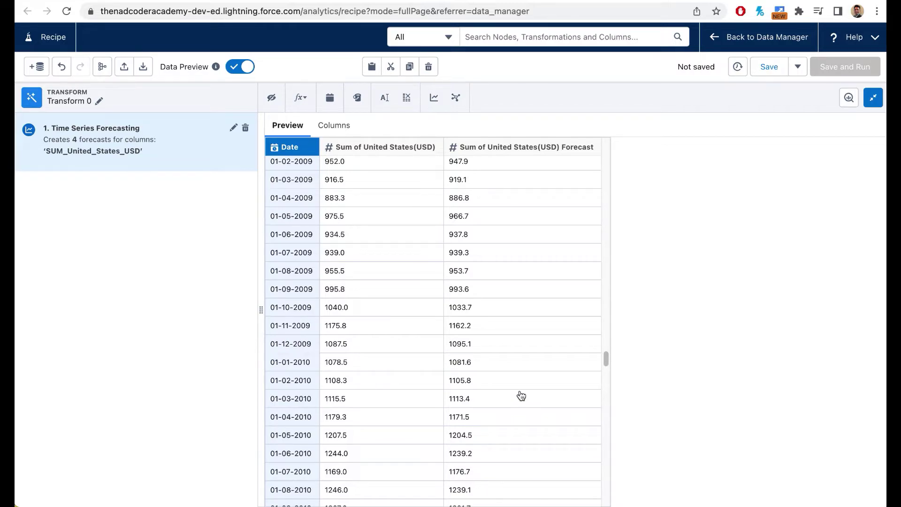
scroll(521, 396, "down", 15)
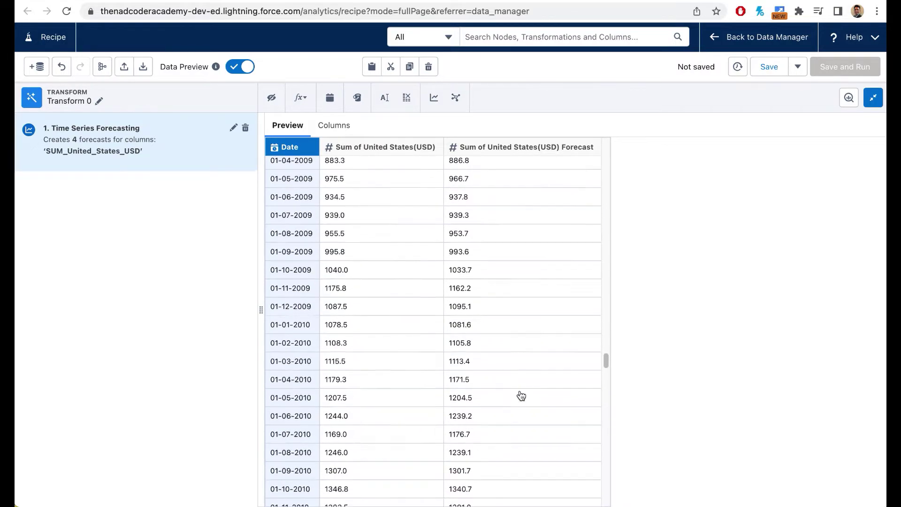
scroll(521, 396, "down", 20)
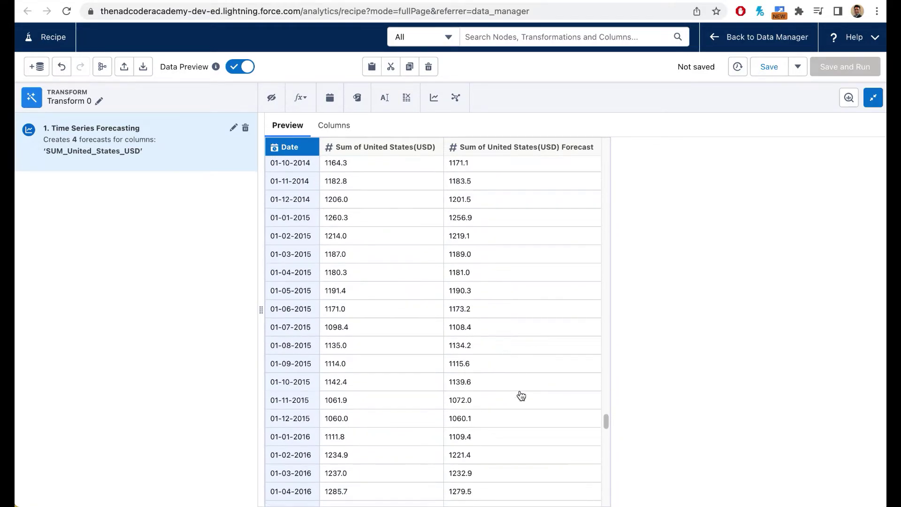
scroll(521, 396, "down", 10)
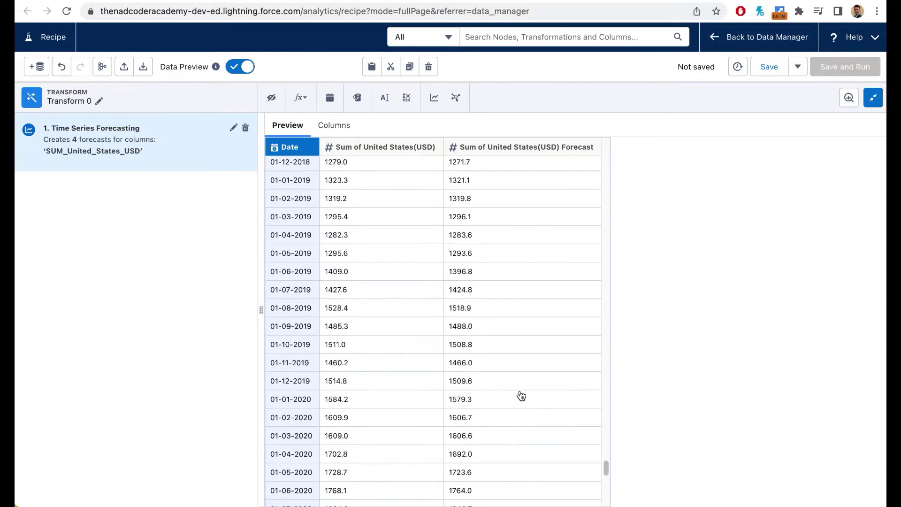
scroll(523, 386, "up", 2)
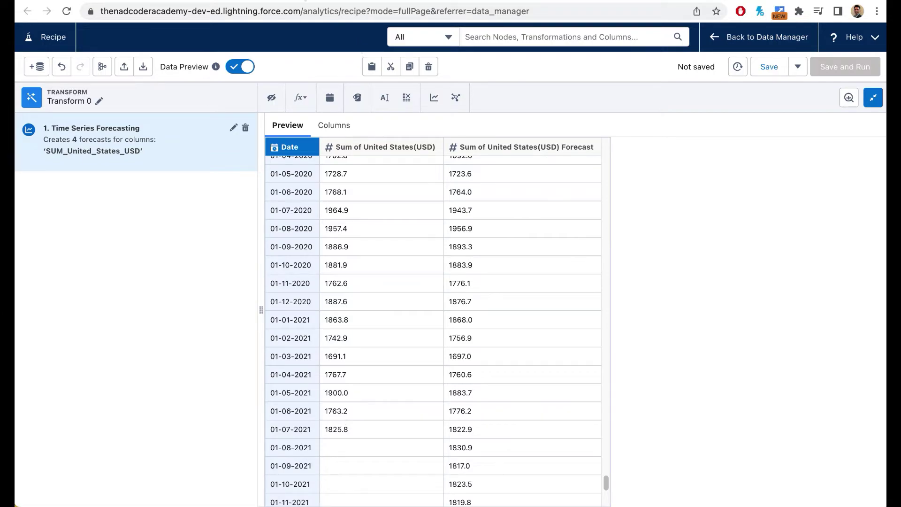
left_click(306, 1)
Search Google for 'price of gold august 2021' and compare its 1,777.70 USD result with the forecast
left_click(308, 13)
type("p")
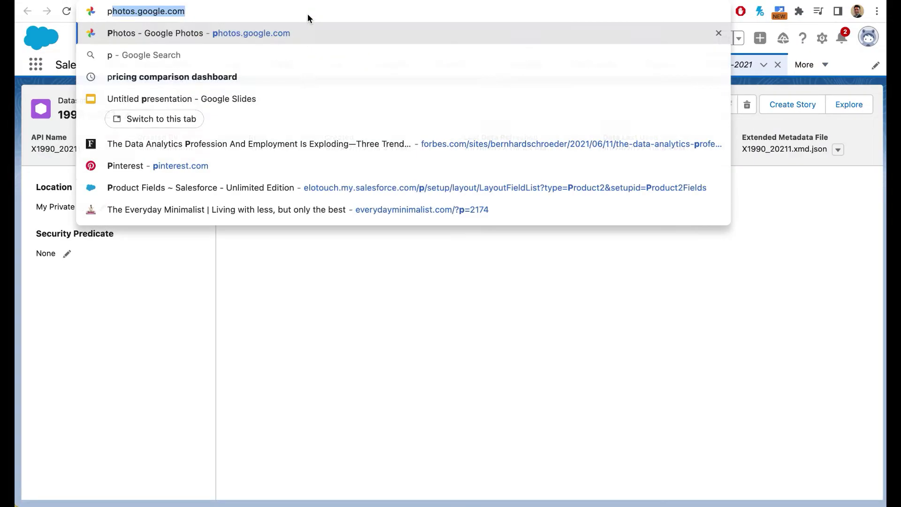
type("rice of gold")
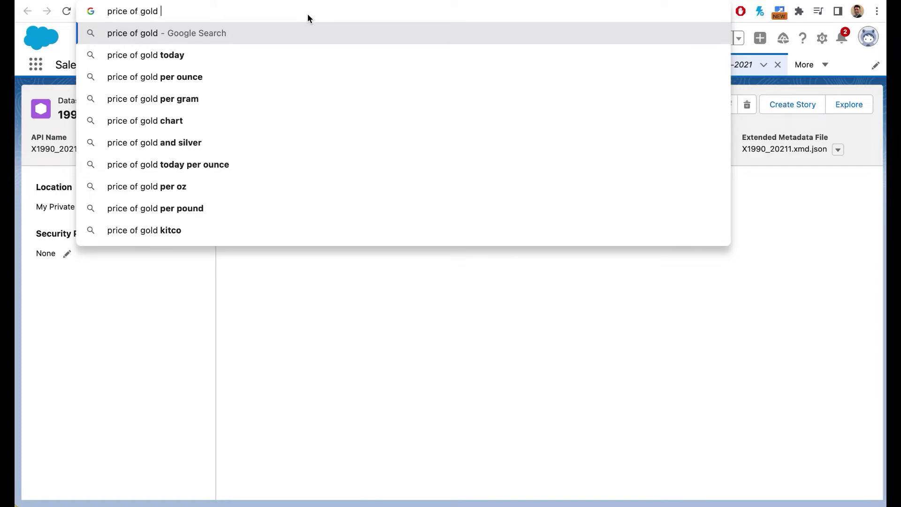
type(" august 202")
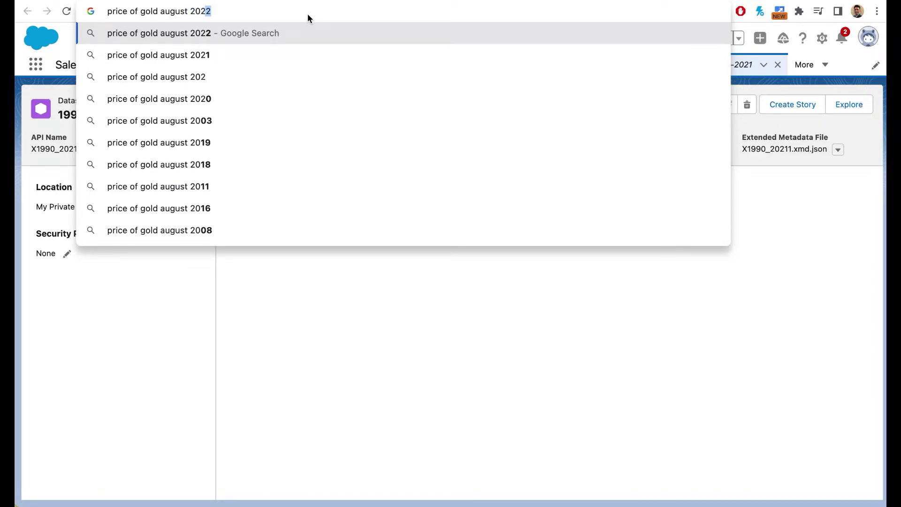
type("1")
key("Return")
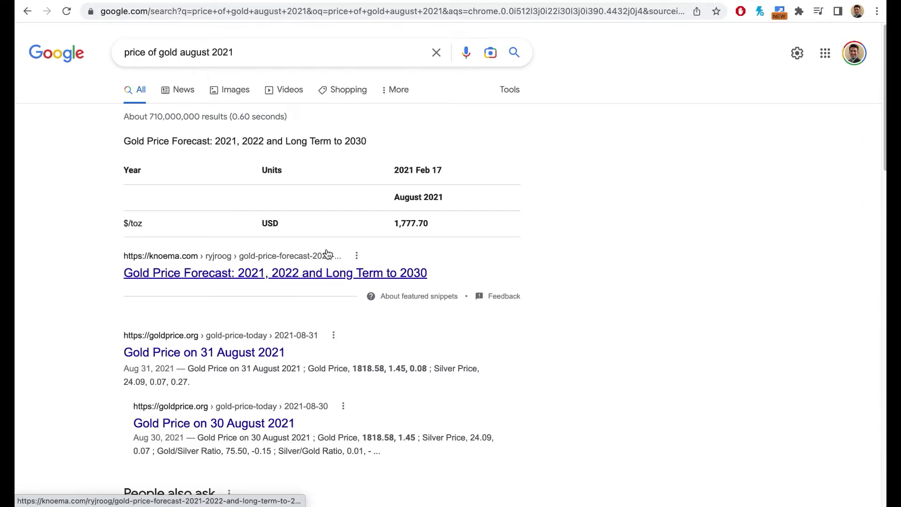
mouse_move(394, 223)
left_mouse_down()
mouse_move(434, 224)
mouse_move(394, 224)
left_mouse_up()
left_click(637, 265)
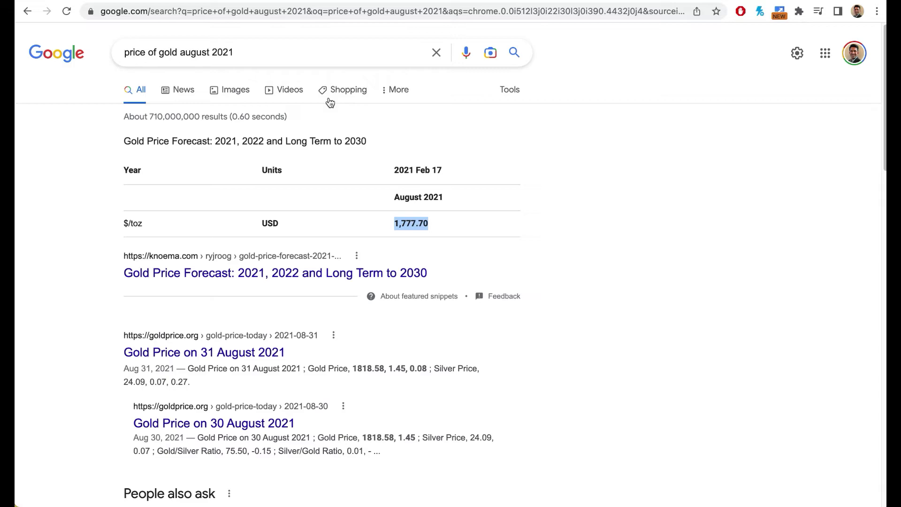
left_click(220, 2)
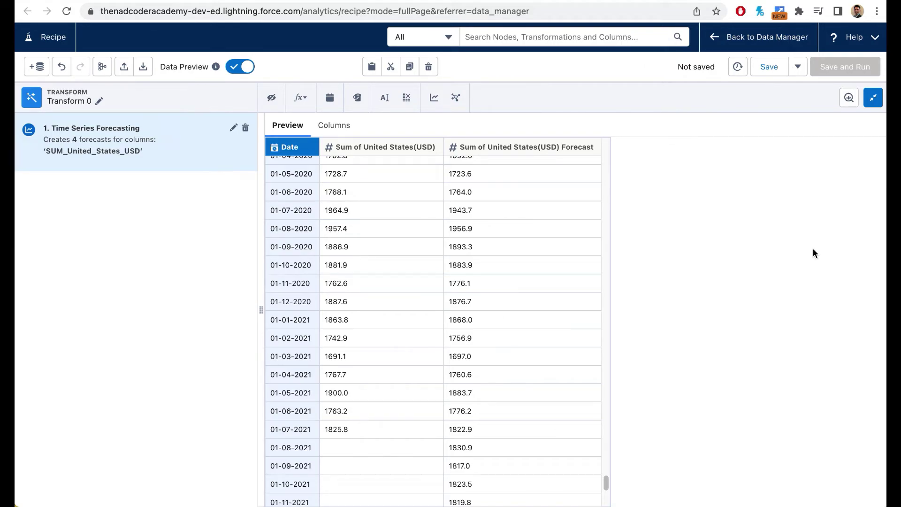
Collapse the transform panel and open the add-node list after Transform 0
left_click(870, 101)
left_click(175, 137)
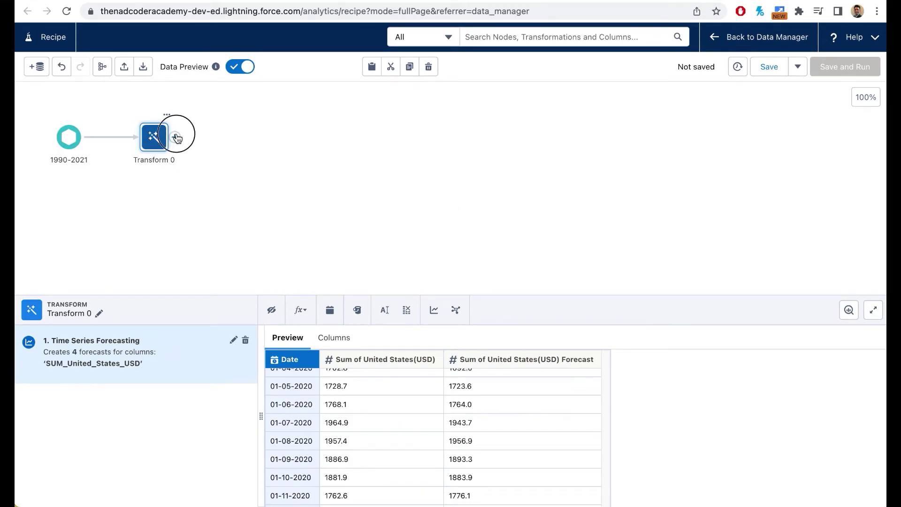
left_click(169, 332)
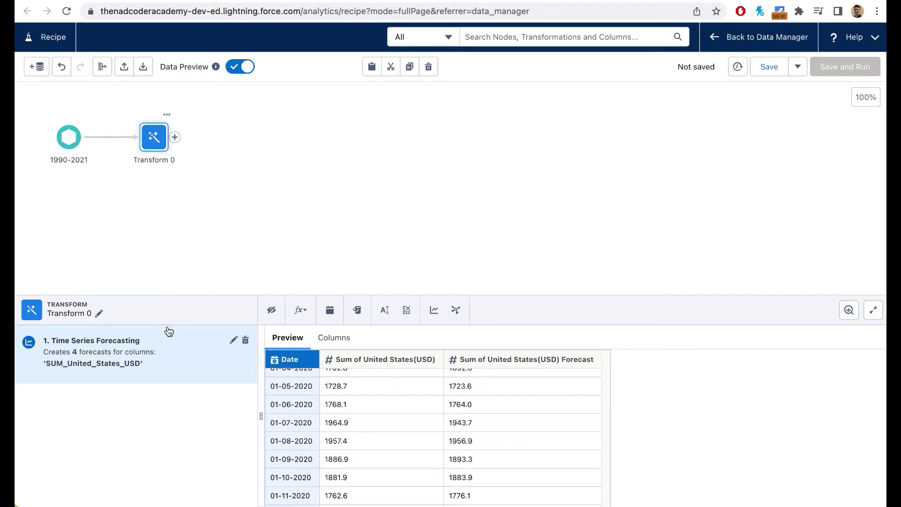
left_click(174, 137)
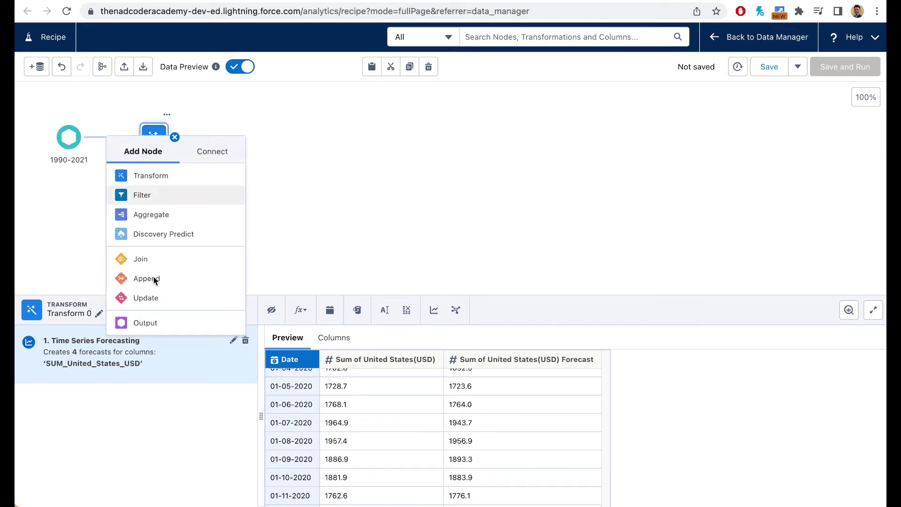